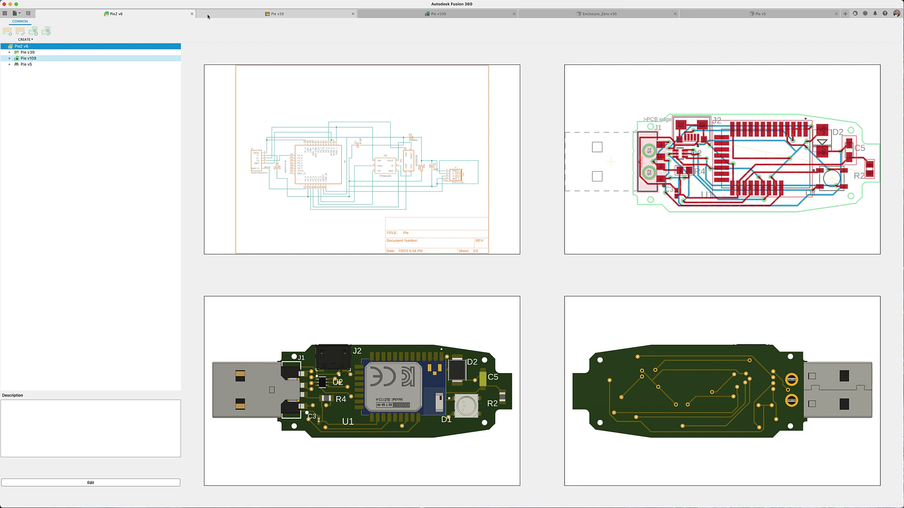
# - View the Pie schematic, Pie board layout, 3D board and Enclosure_Zero designs in turn
pyautogui.click(207, 16)
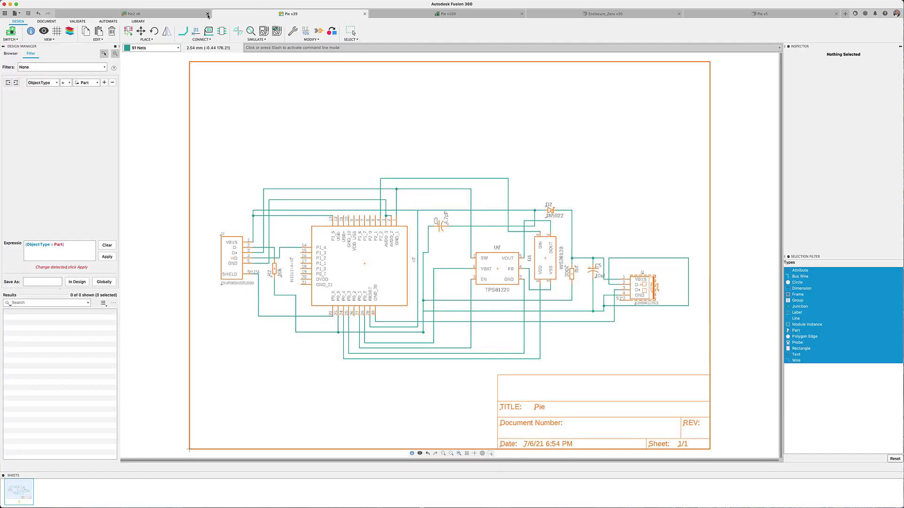
pyautogui.click(396, 16)
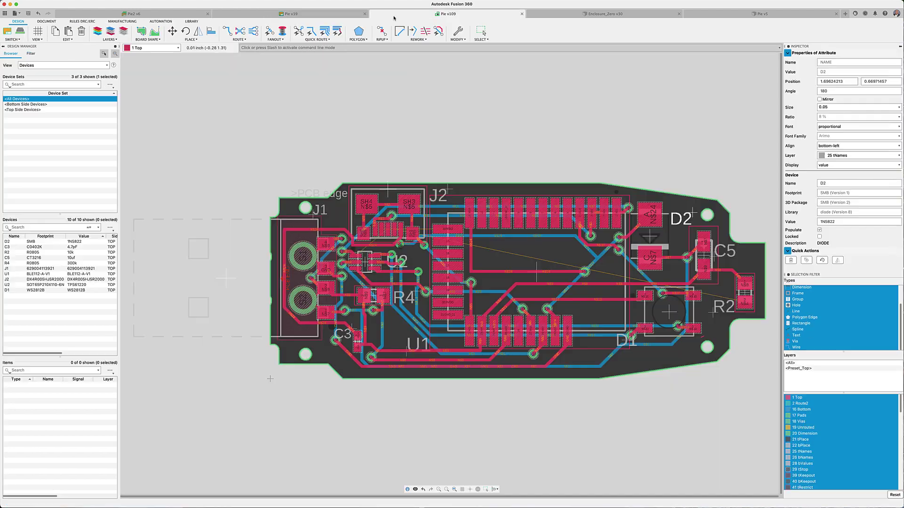
pyautogui.click(723, 18)
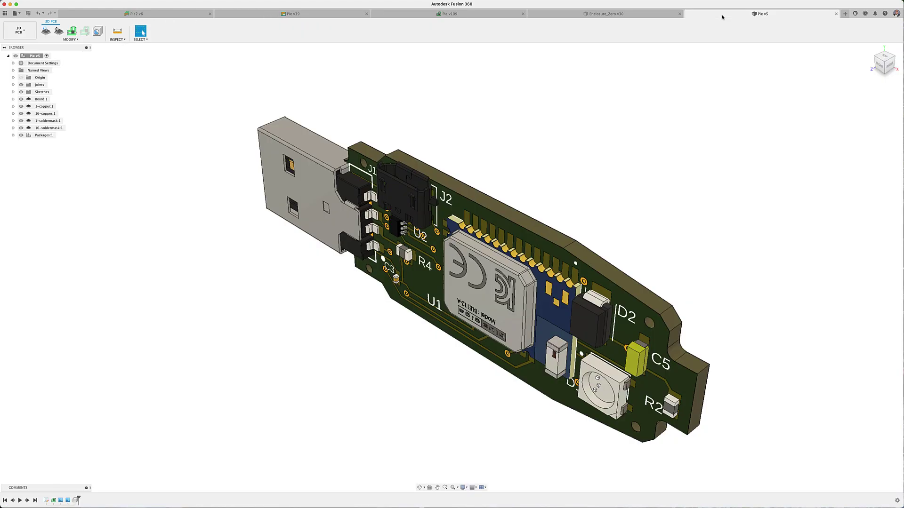
pyautogui.click(654, 20)
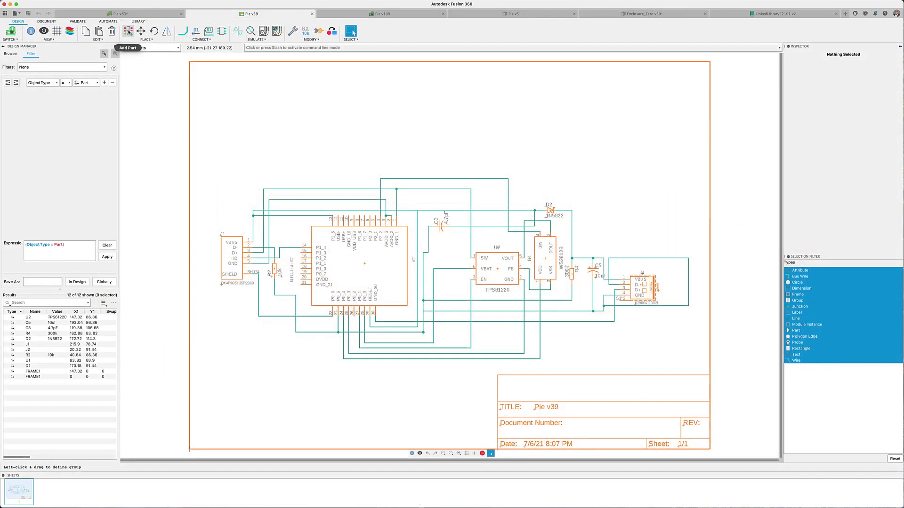
# - From Add Part, browse the Library Manager's Available libraries sorted by Managed Folder
pyautogui.click(128, 31)
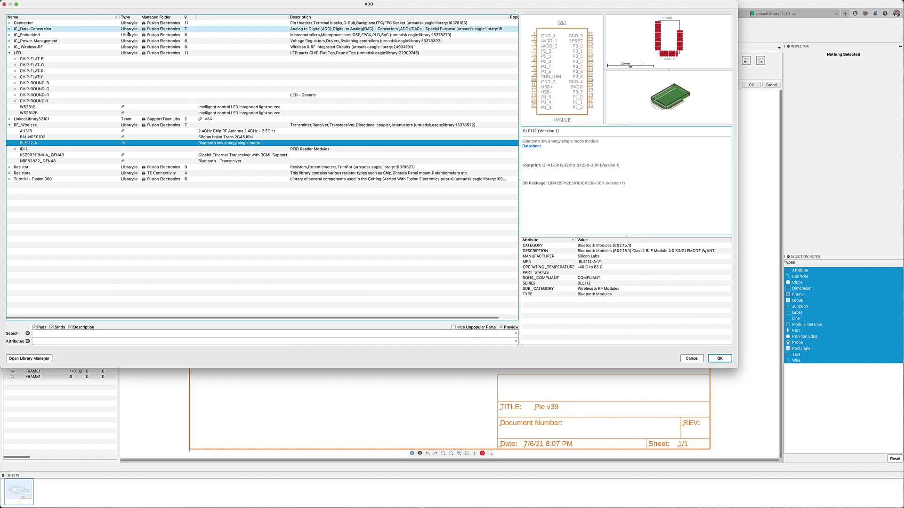
pyautogui.click(34, 359)
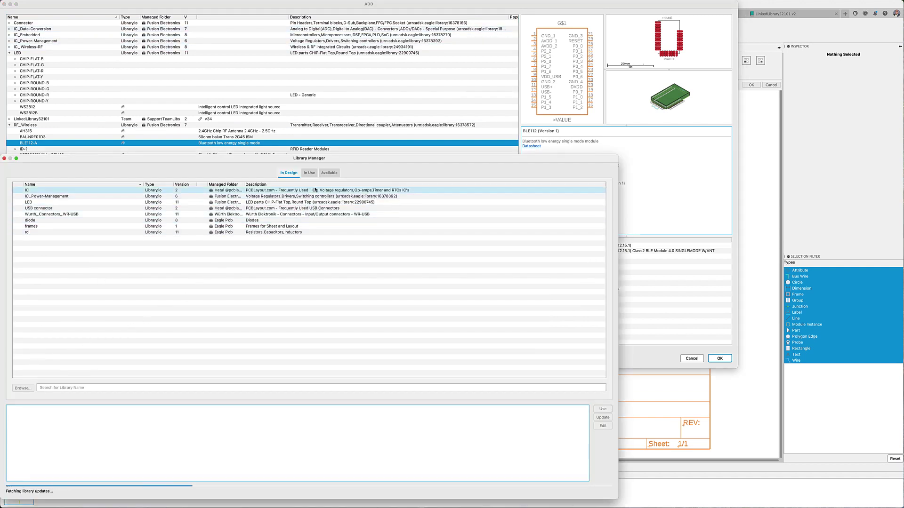
pyautogui.click(329, 172)
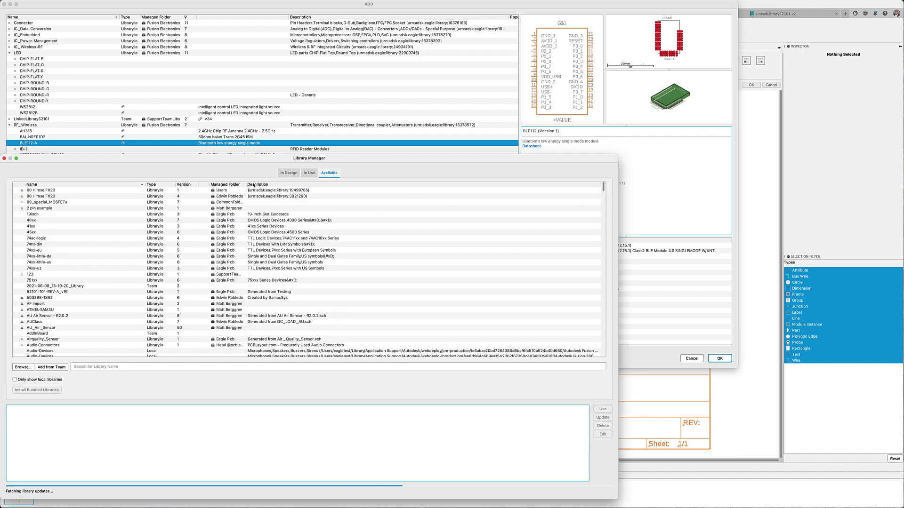
pyautogui.click(226, 185)
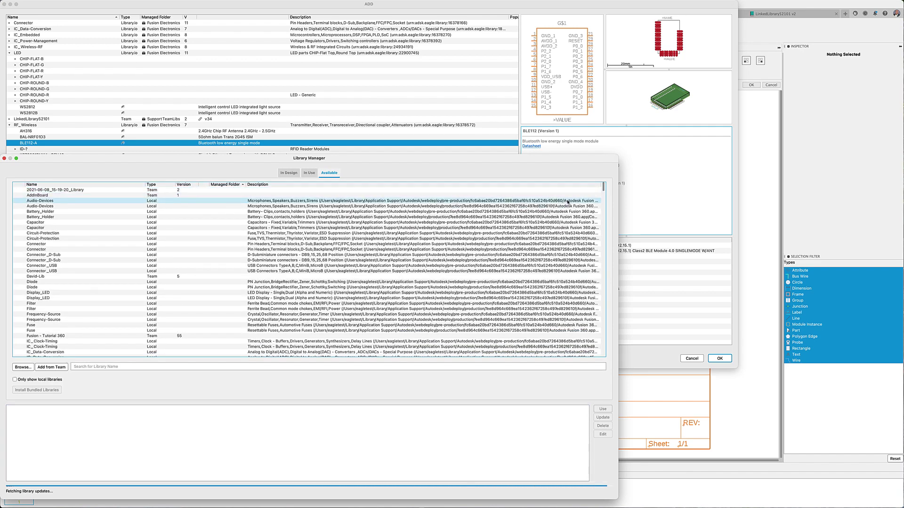
pyautogui.moveTo(602, 190); pyautogui.dragTo(586, 301)
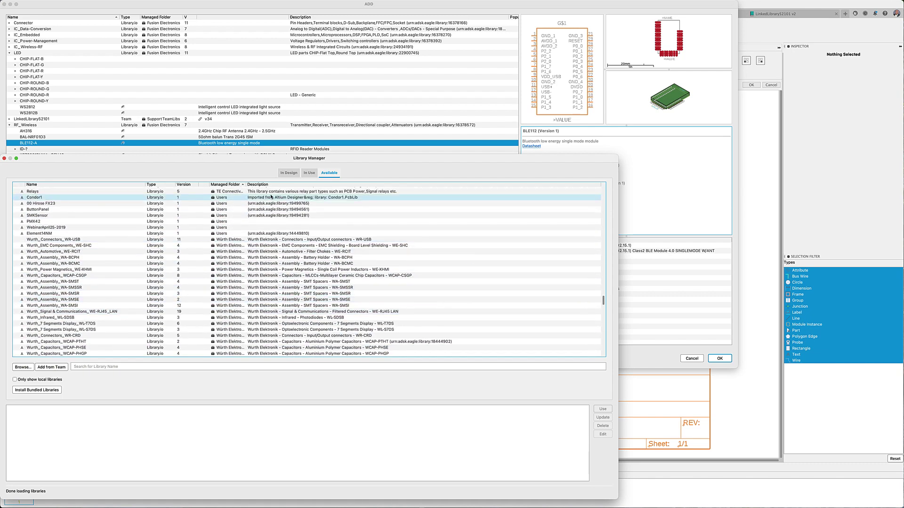
pyautogui.click(5, 159)
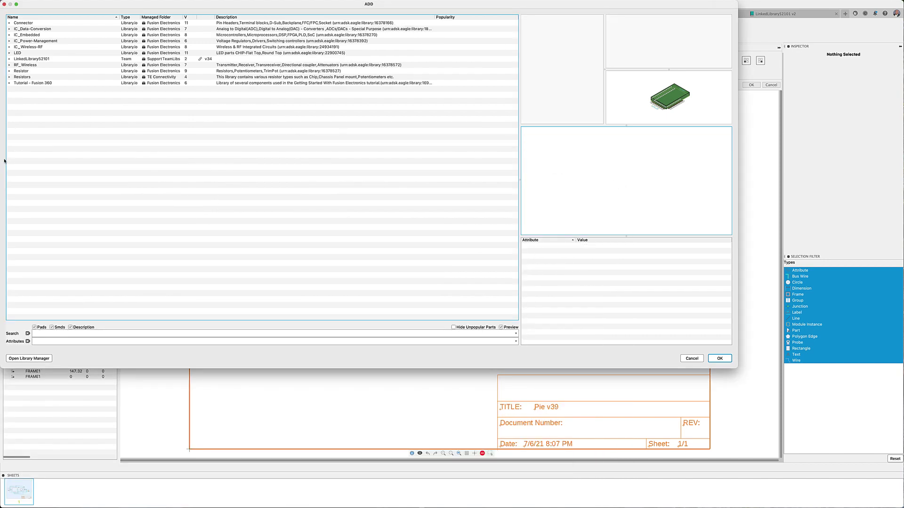
# - Open LinkedLibrary52101 from the Data Panel and browse its symbols, footprints and packages
pyautogui.click(4, 5)
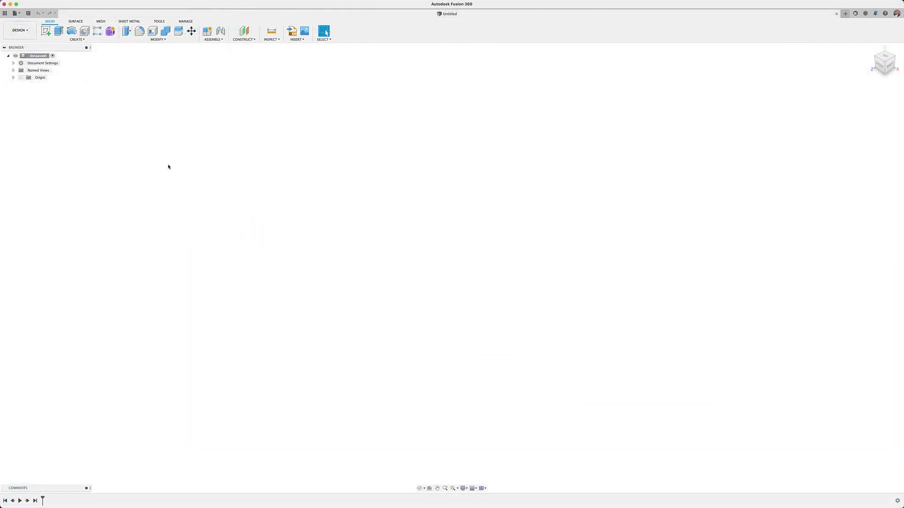
pyautogui.click(5, 13)
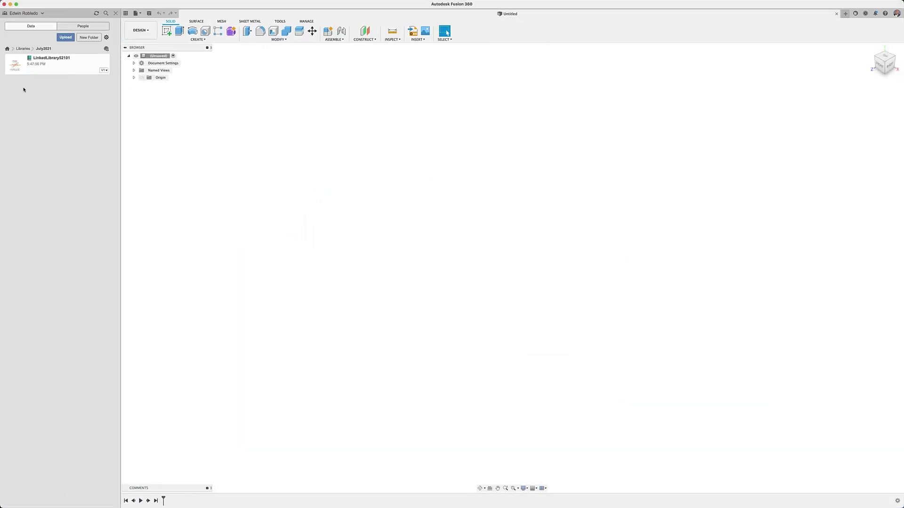
pyautogui.doubleClick(28, 71)
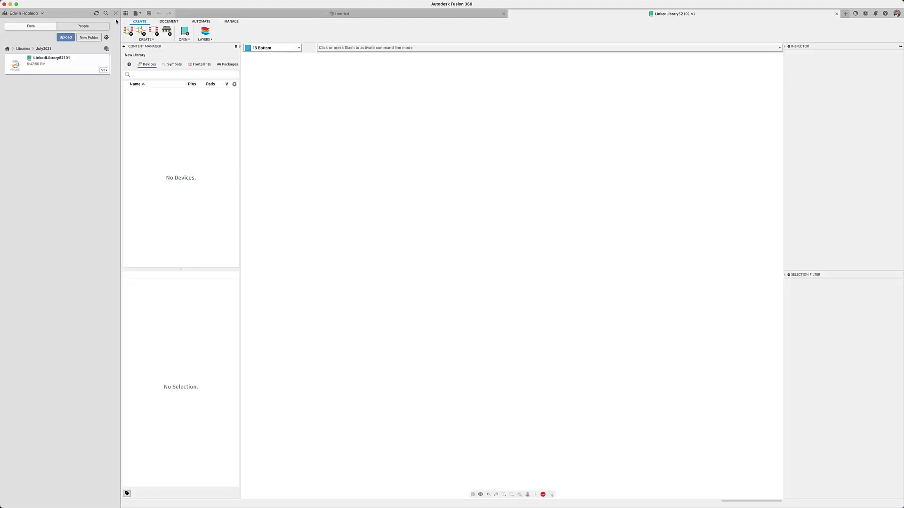
pyautogui.click(115, 13)
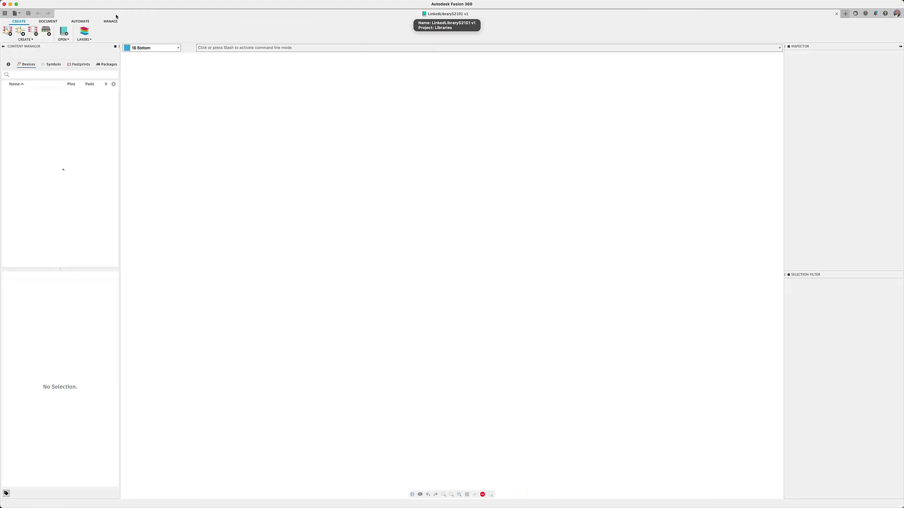
pyautogui.click(52, 65)
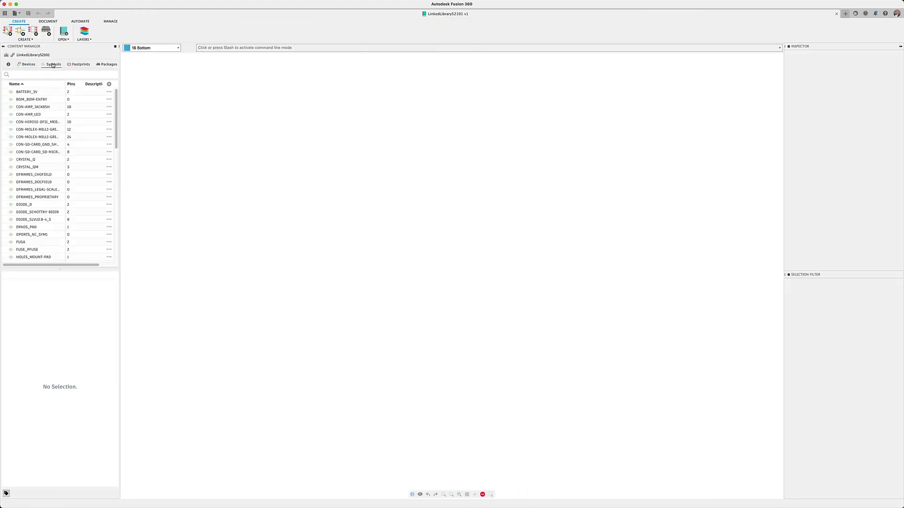
pyautogui.click(73, 66)
pyautogui.click(109, 65)
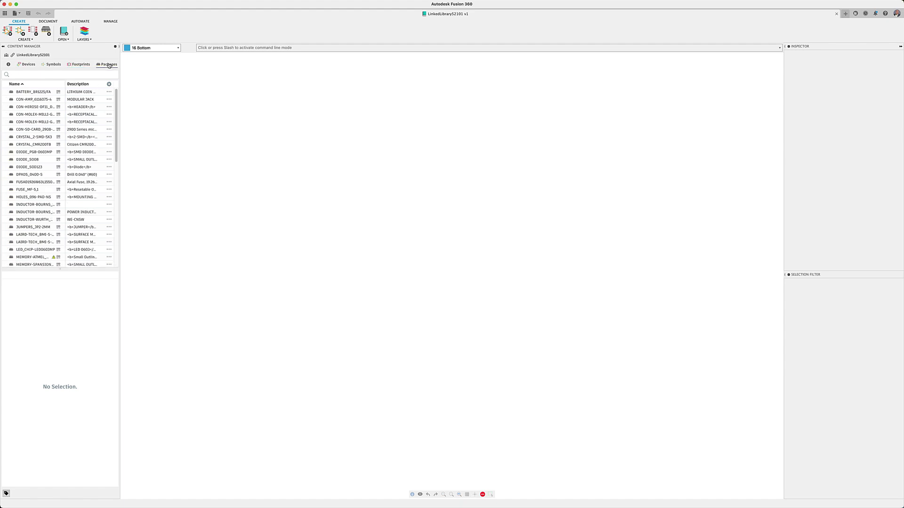
# - Search 'fu' to open the FUSE device, then search '108' for PMX42_LD1086-FINAL details
pyautogui.click(28, 74)
pyautogui.write('fuse')
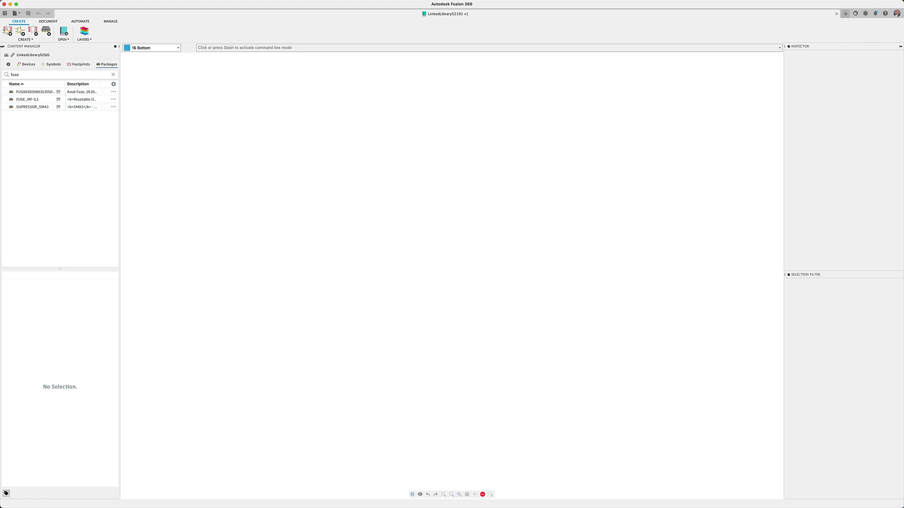
pyautogui.click(29, 64)
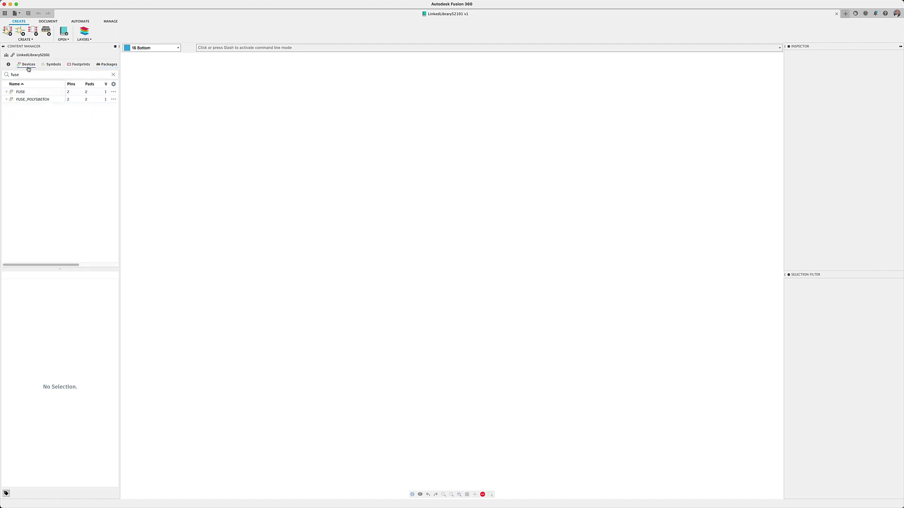
pyautogui.doubleClick(21, 92)
pyautogui.doubleClick(32, 74)
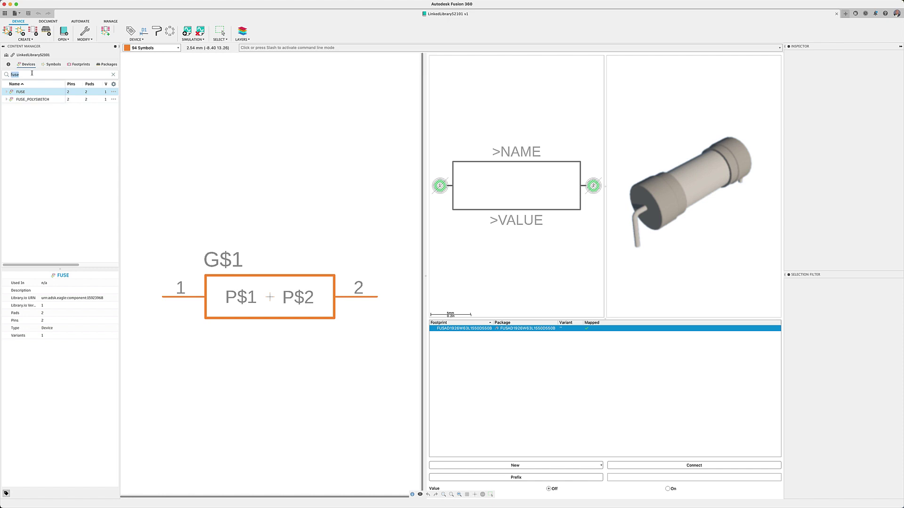
pyautogui.write('1086')
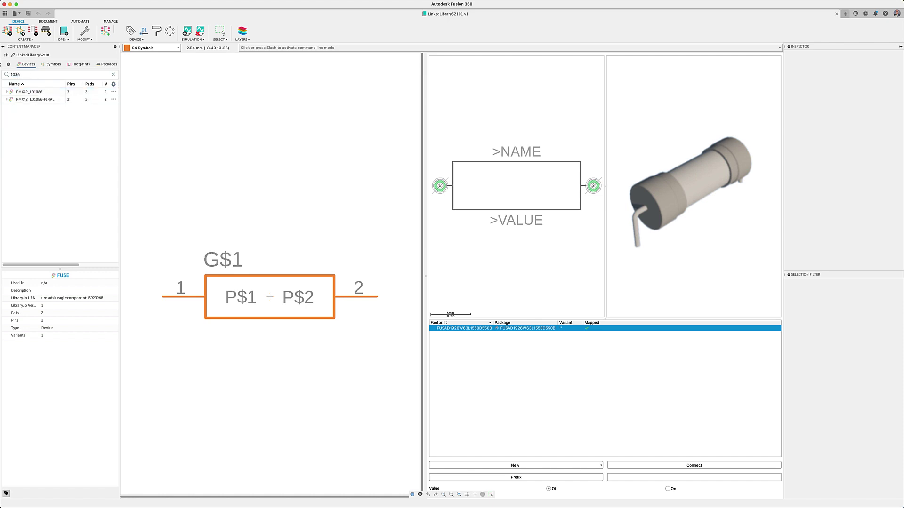
pyautogui.click(24, 101)
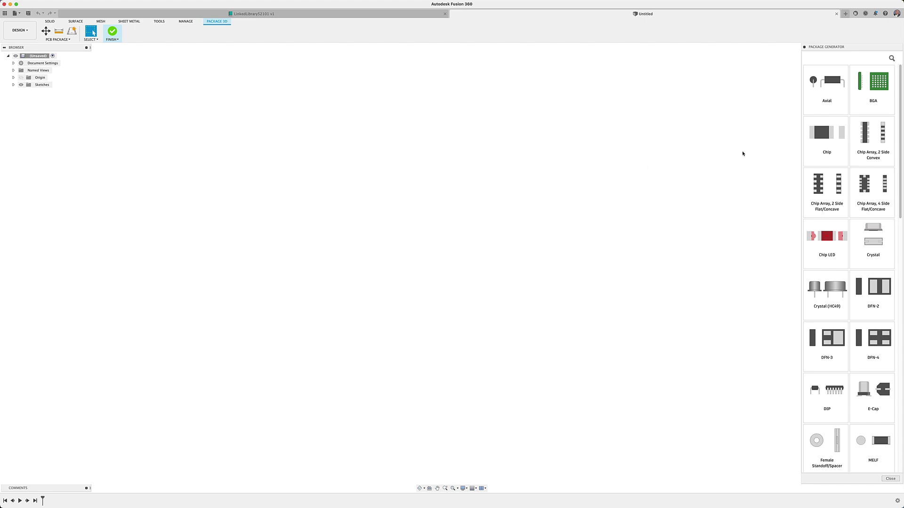
# - Generate a BGA package, inspect its solder balls from underneath, and choose Finish
pyautogui.click(876, 83)
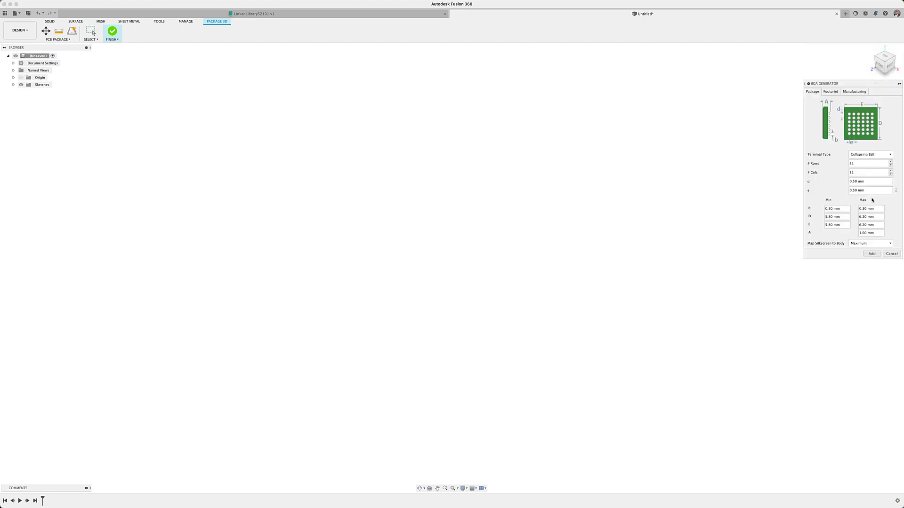
pyautogui.click(872, 254)
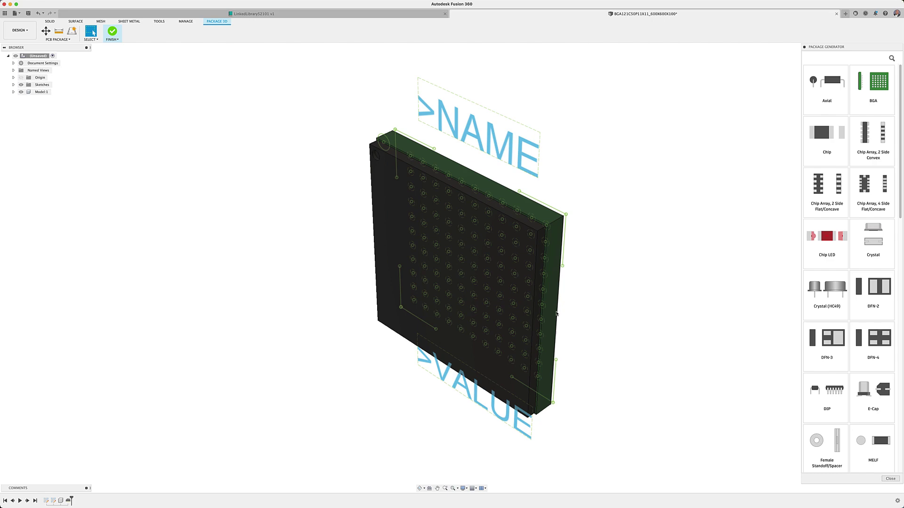
pyautogui.keyDown('shift'); pyautogui.moveTo(589, 282); pyautogui.dragTo(551, 272, button='middle'); pyautogui.keyUp('shift')
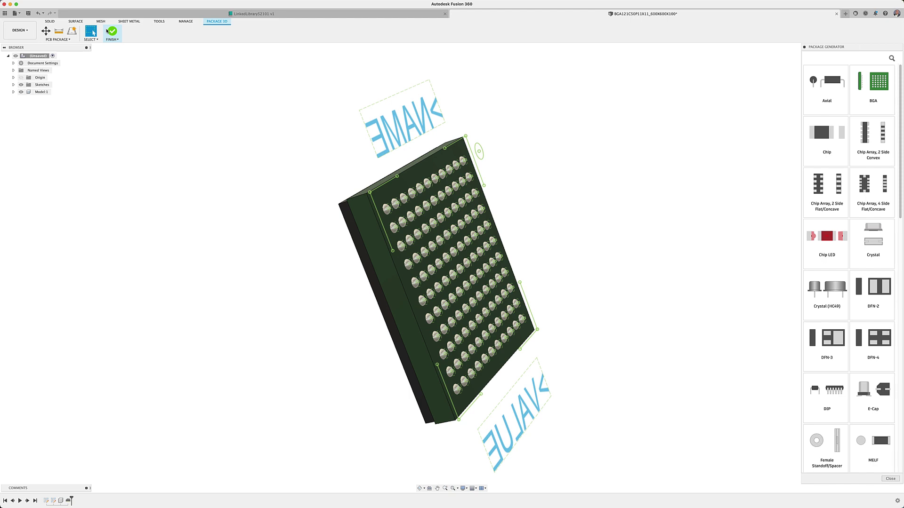
pyautogui.click(108, 31)
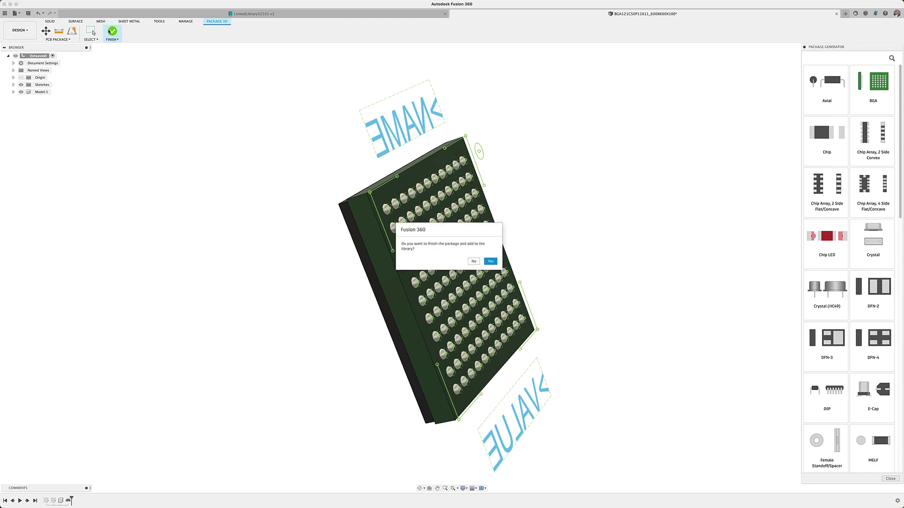
# - Save the BGA package to the July2021 library and open its footprint in LinkedLibrary52101
pyautogui.click(487, 261)
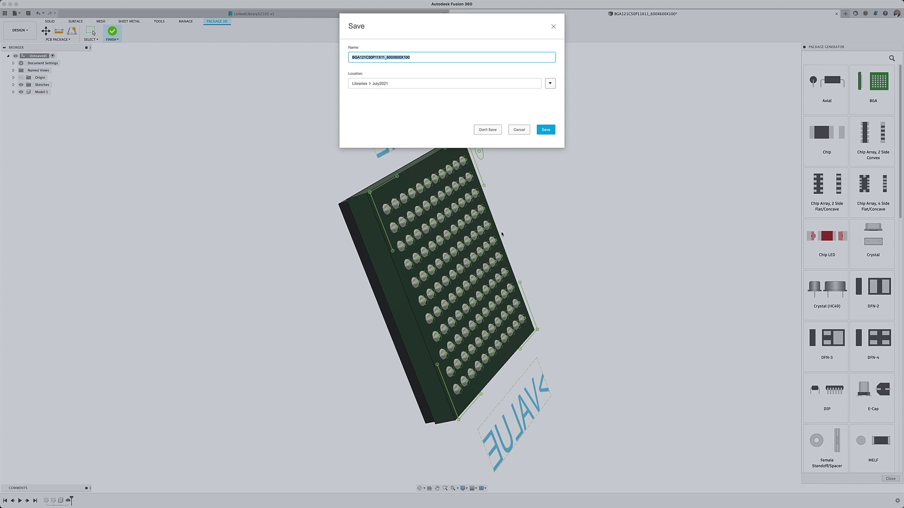
pyautogui.click(539, 133)
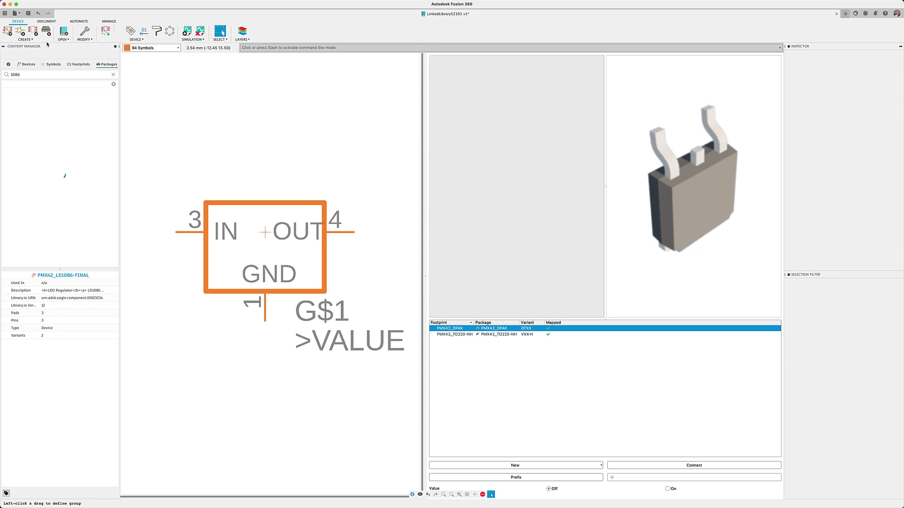
pyautogui.click(5, 13)
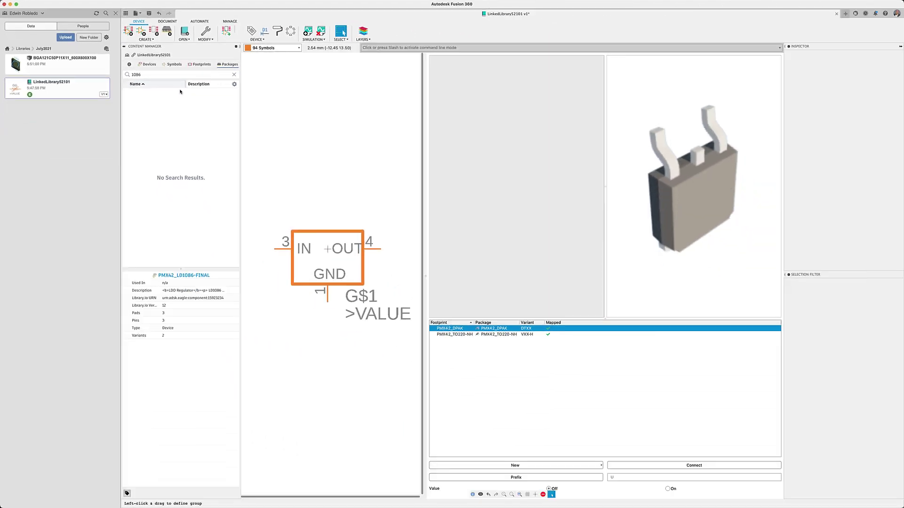
pyautogui.click(234, 74)
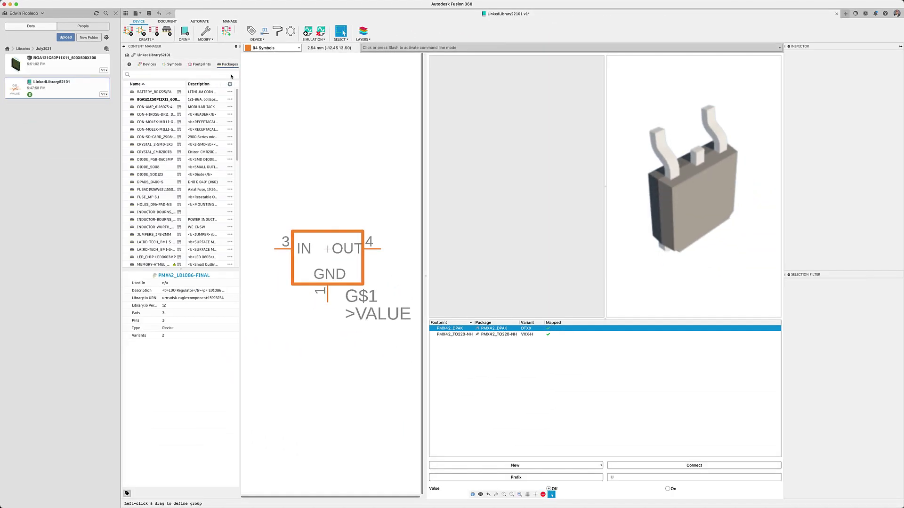
pyautogui.doubleClick(159, 99)
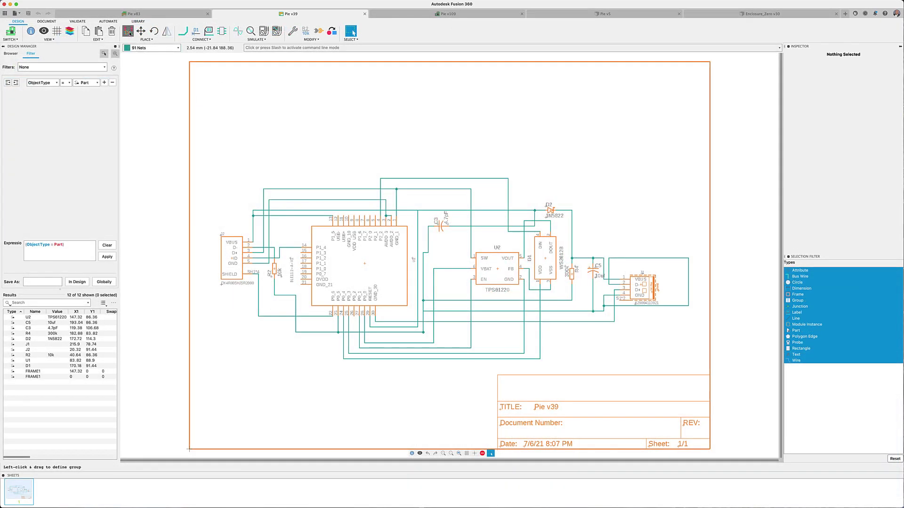
# - In the part library, expand LED and preview the WS2812 and WS2812B parts
pyautogui.click(128, 32)
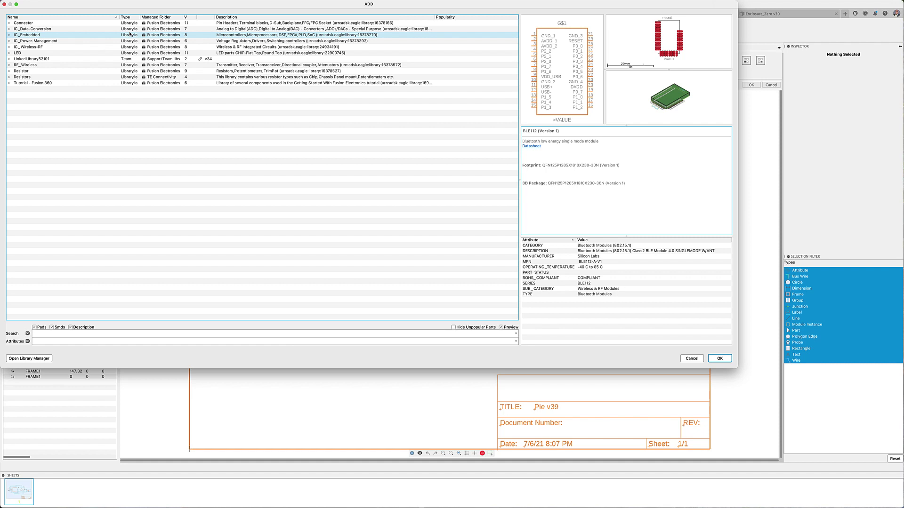
pyautogui.press('Down')
pyautogui.press('Down')
pyautogui.press('Down')
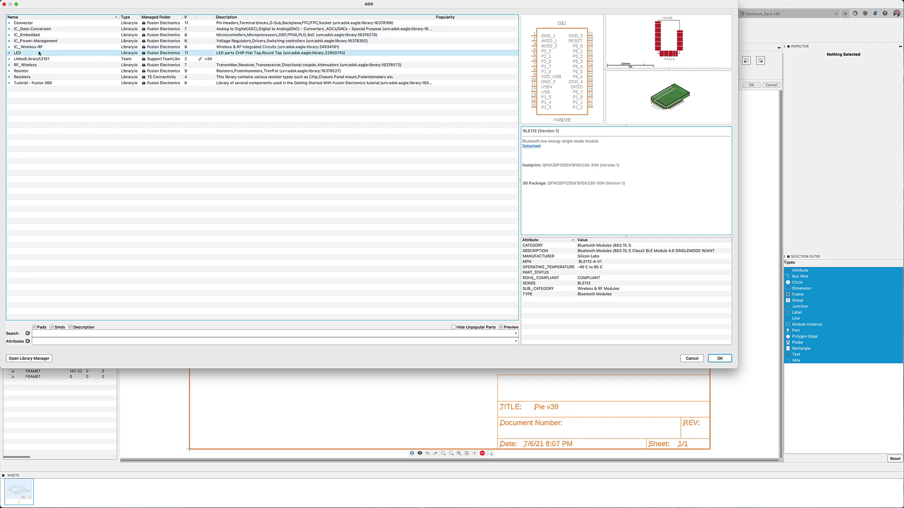
pyautogui.click(10, 53)
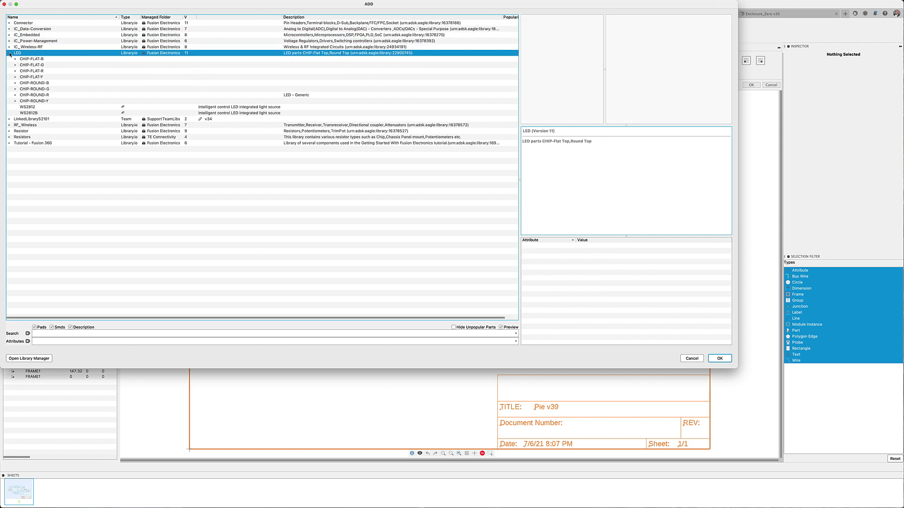
pyautogui.click(23, 108)
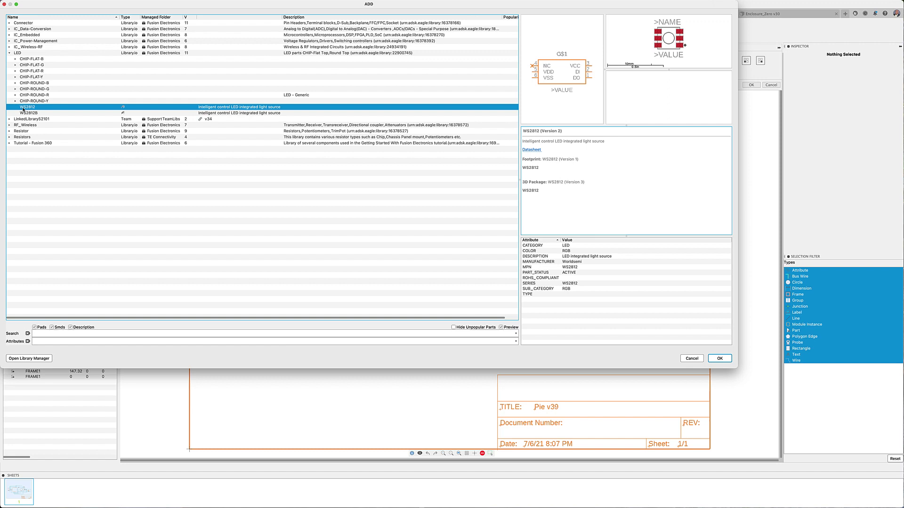
pyautogui.click(26, 113)
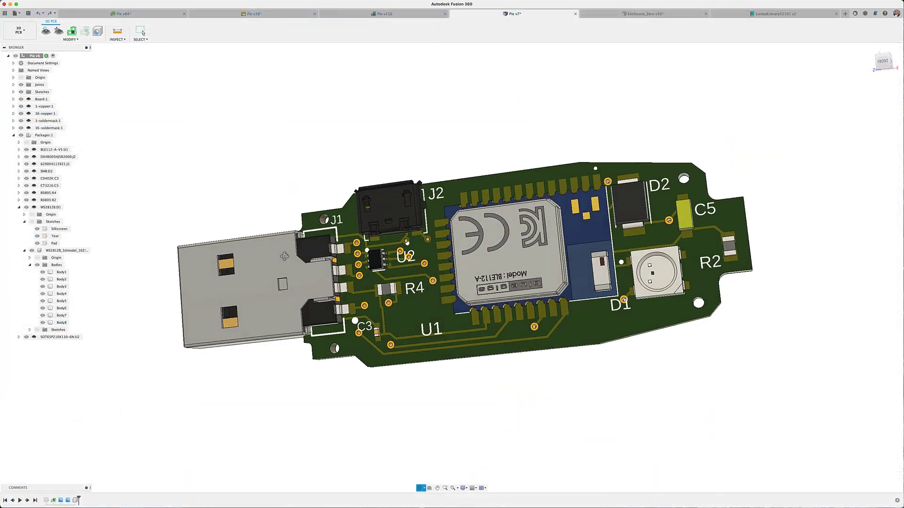
# - Orbit the 3D board slightly and zoom in toward the WS2812B LED at D1
pyautogui.moveTo(284, 256); pyautogui.dragTo(301, 249)
pyautogui.press('Escape')
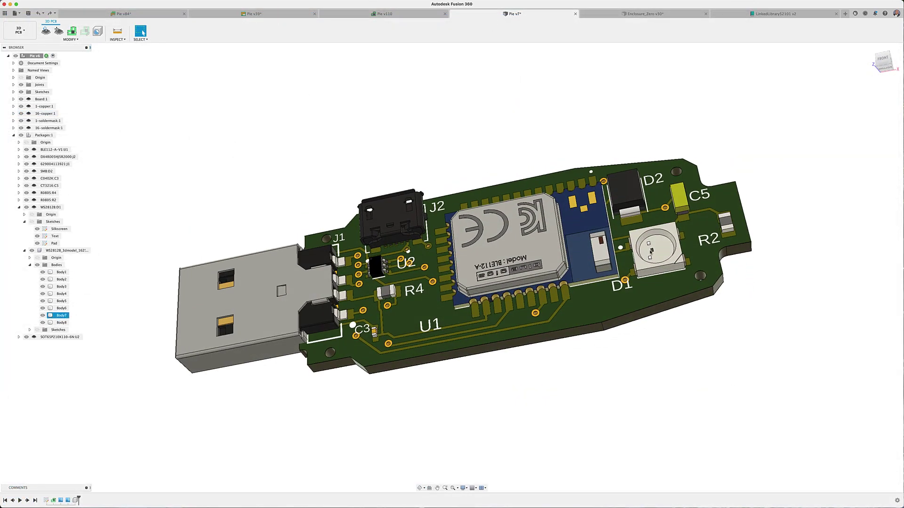
pyautogui.scroll(5, 651, 251)
pyautogui.scroll(3, 651, 251)
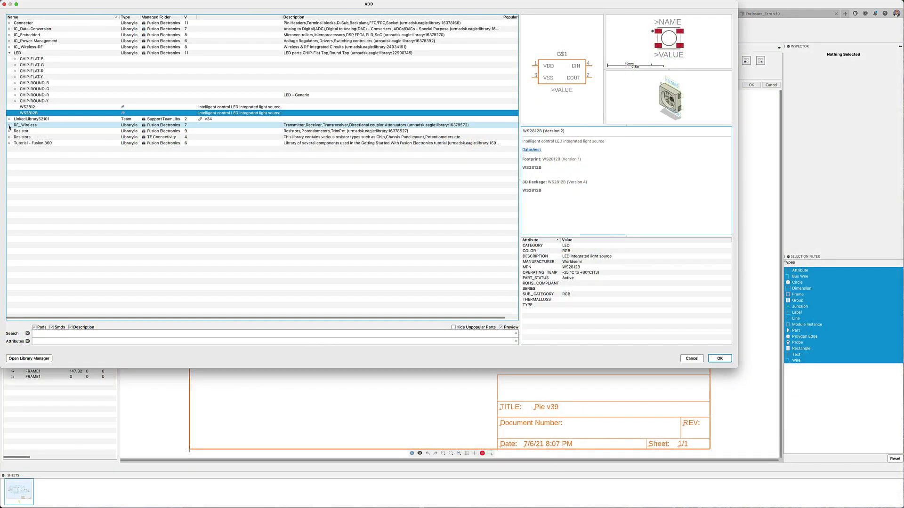
# - Expand the RF_Wireless library and preview the BLE112-A Bluetooth module
pyautogui.click(9, 126)
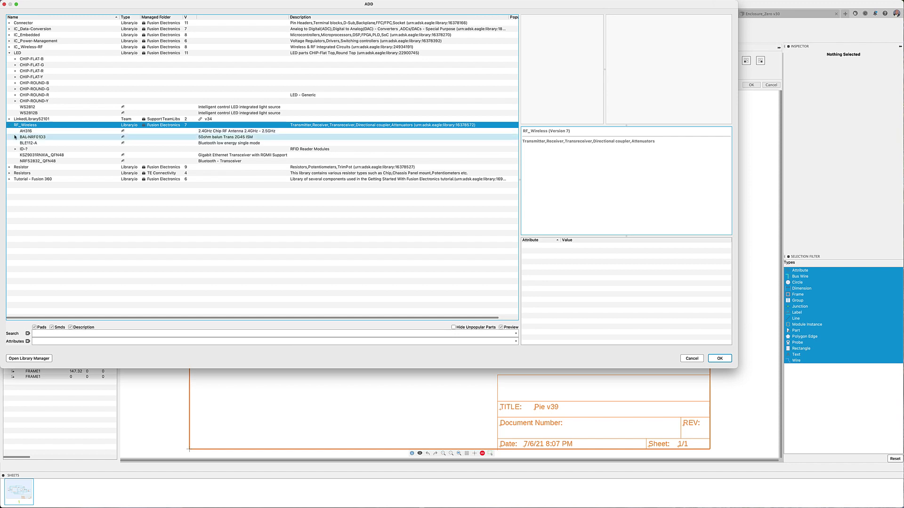
pyautogui.click(22, 144)
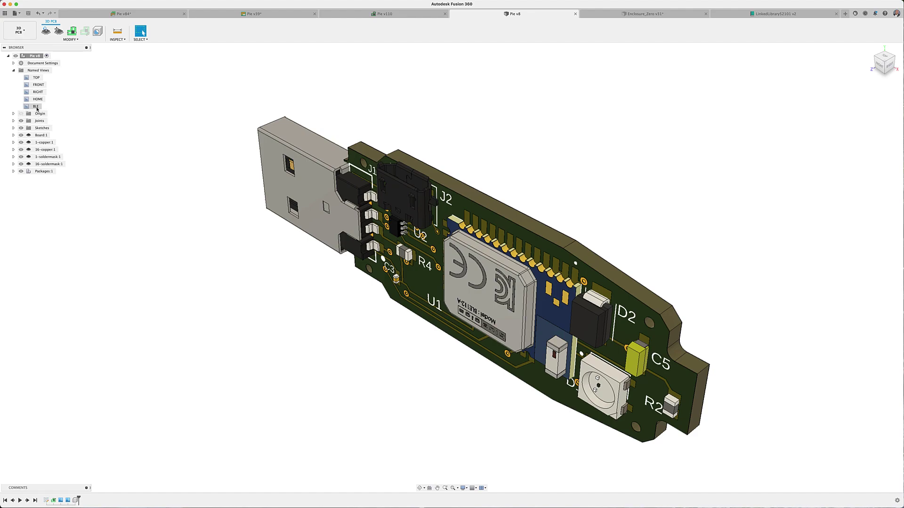
# - Jump to the BLE named view, return to HOME, then open the Enclosure_Zero design
pyautogui.doubleClick(36, 107)
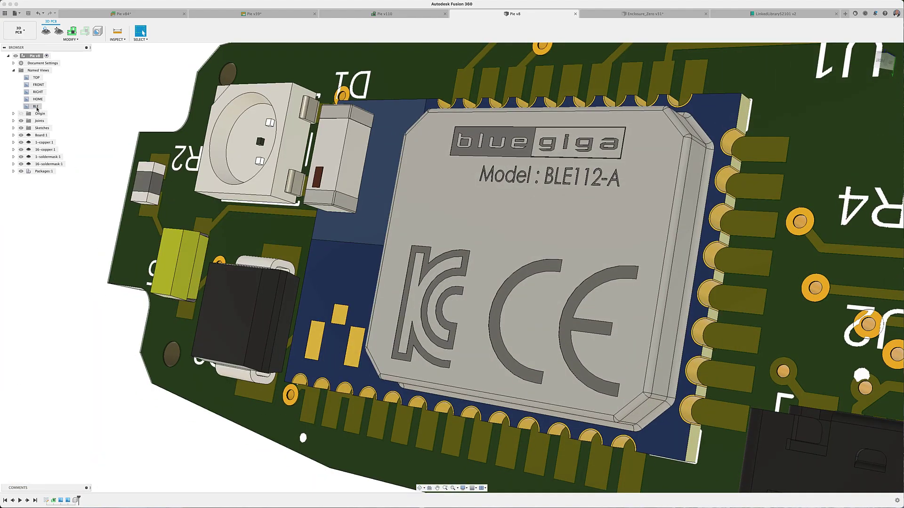
pyautogui.doubleClick(38, 100)
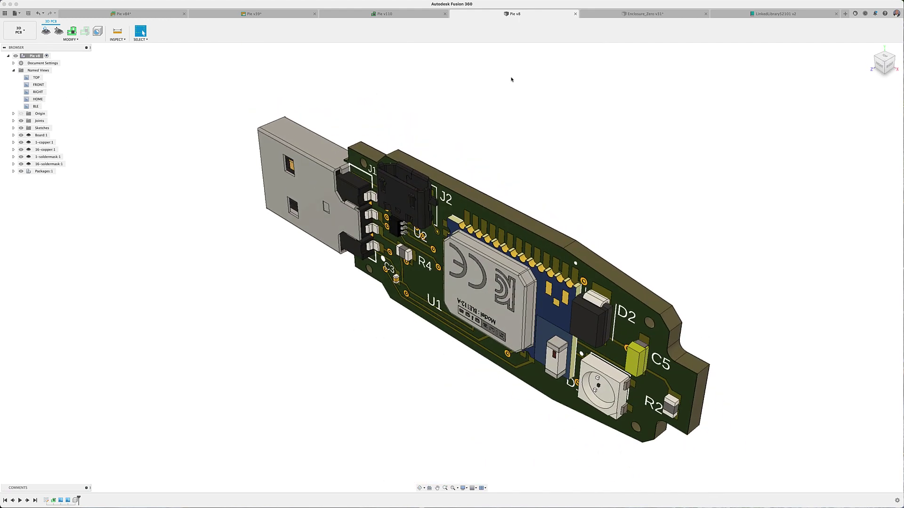
pyautogui.click(648, 14)
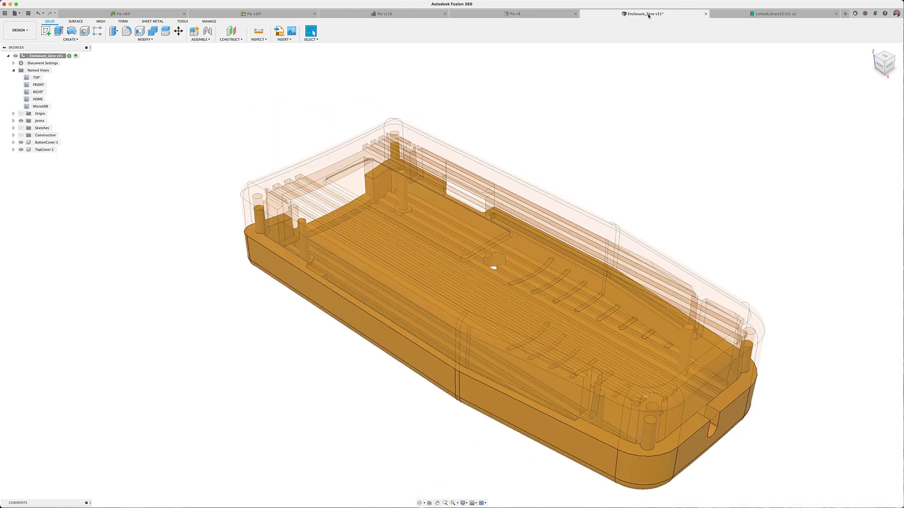
# - Insert the Pie v8 board from the Data Panel into the Enclosure_Zero design
pyautogui.click(5, 14)
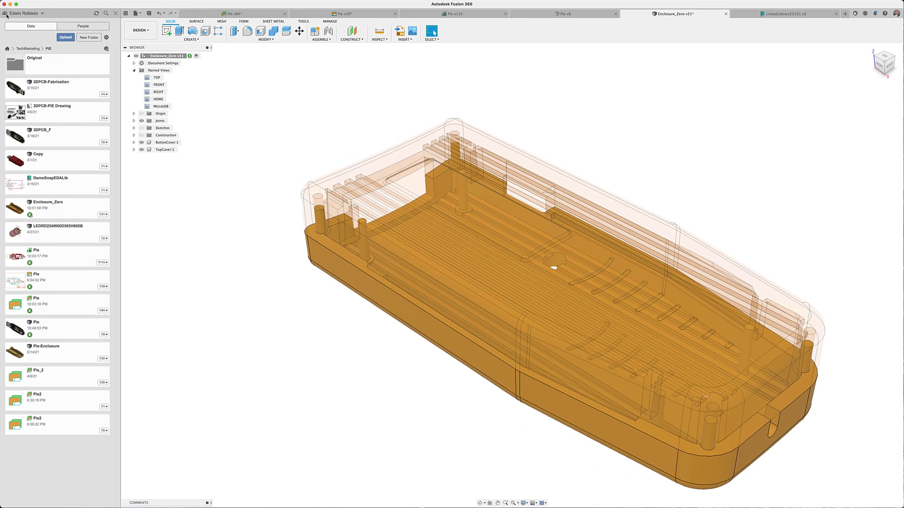
pyautogui.rightClick(53, 325)
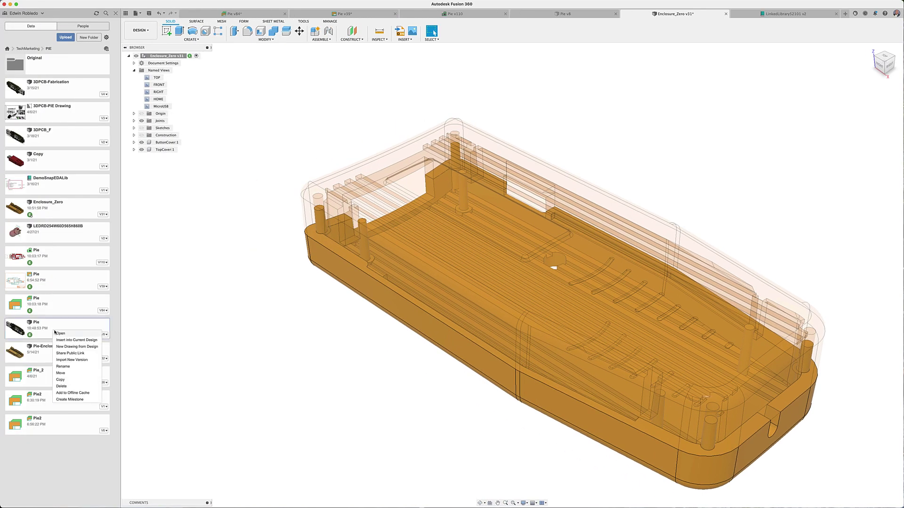
pyautogui.click(60, 341)
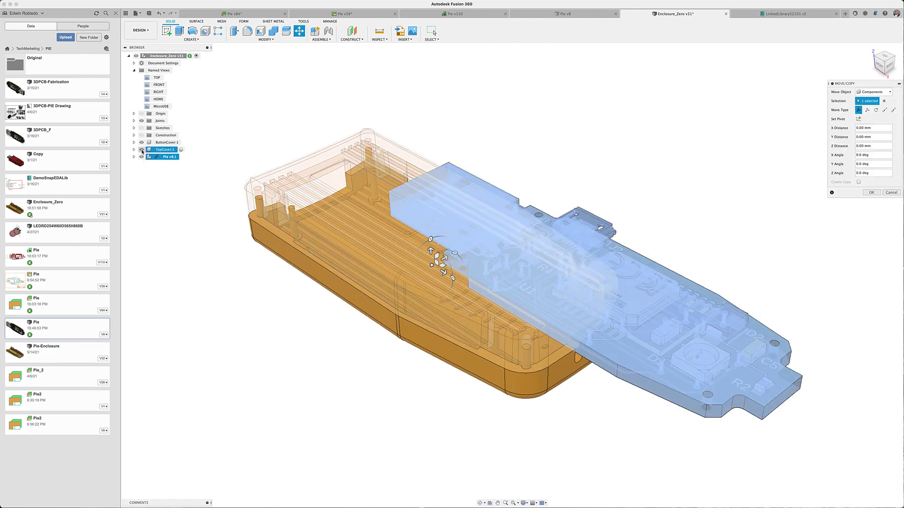
# - Hide TopCover:1, close the Data panel, and confirm the Pie v8:1 placement with zero offset
pyautogui.click(141, 149)
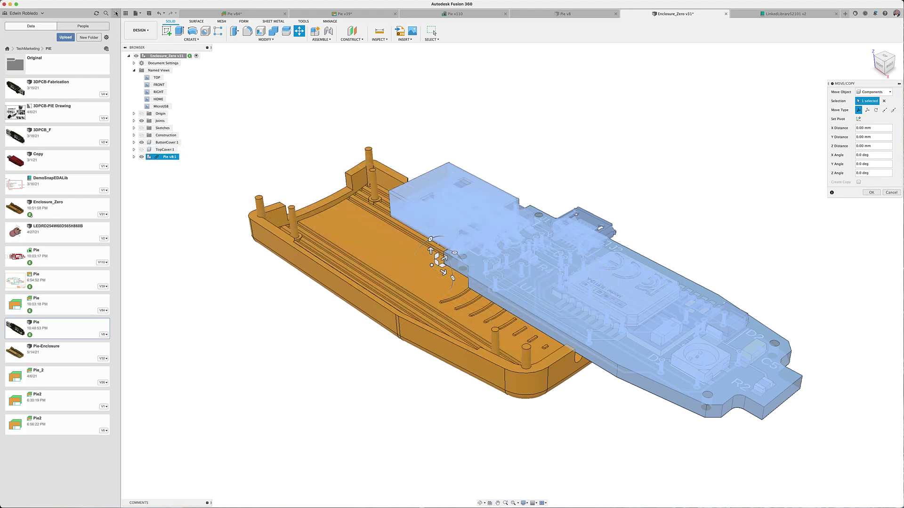
pyautogui.click(115, 12)
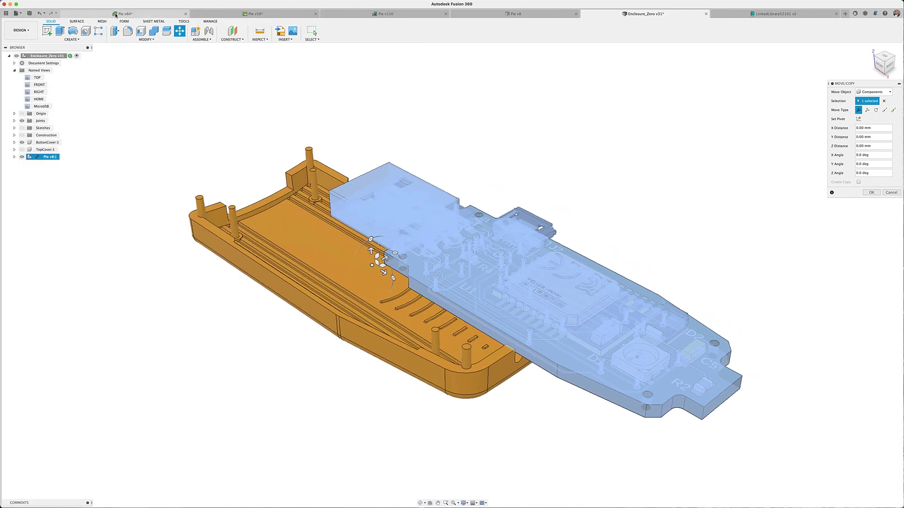
pyautogui.click(878, 194)
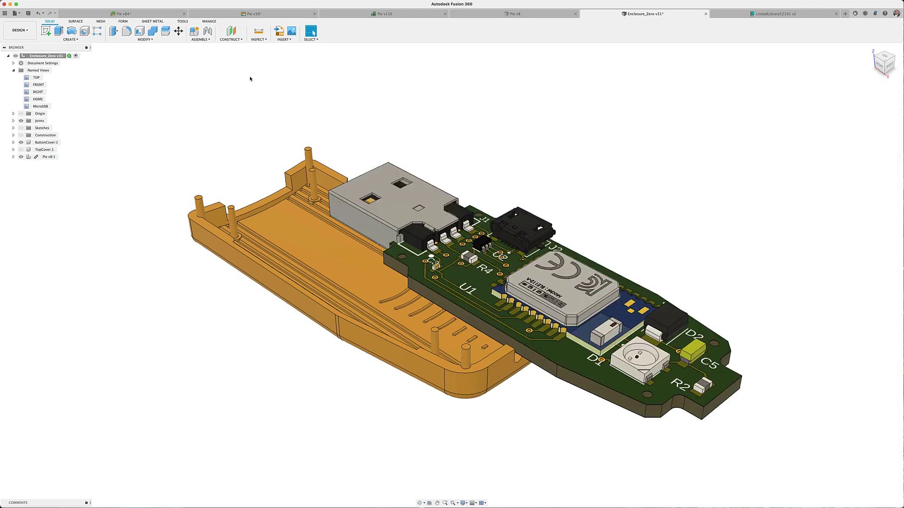
# - Start a joint and pick the snap point on Board:1's underside with the base hidden
pyautogui.click(207, 31)
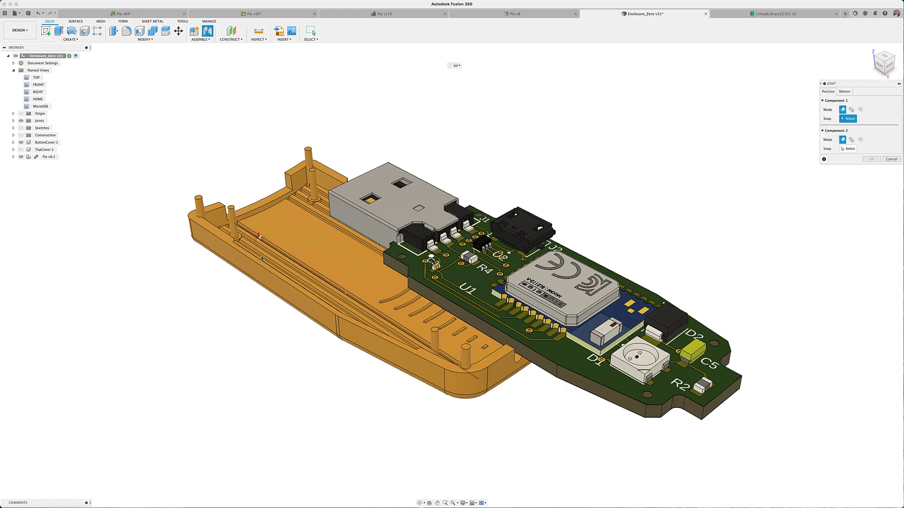
pyautogui.keyDown('shift'); pyautogui.moveTo(311, 350); pyautogui.dragTo(261, 312, button='middle'); pyautogui.keyUp('shift')
pyautogui.click(20, 142)
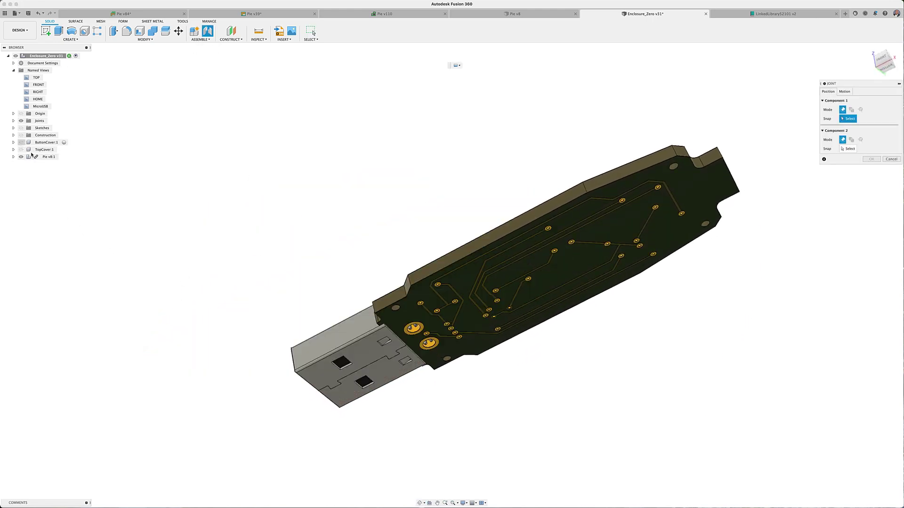
pyautogui.click(396, 309)
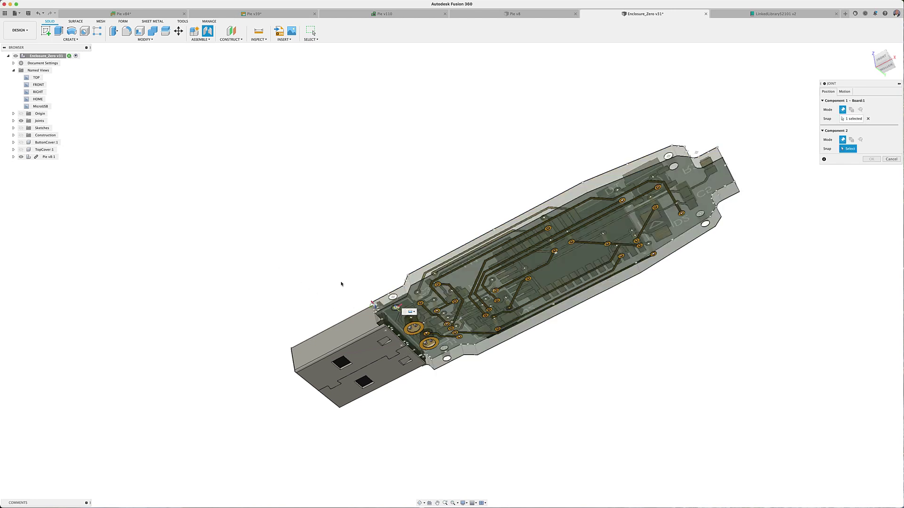
# - Mate the board to a point on ButtonCover:1 and confirm the joint at 0.0 deg
pyautogui.click(21, 142)
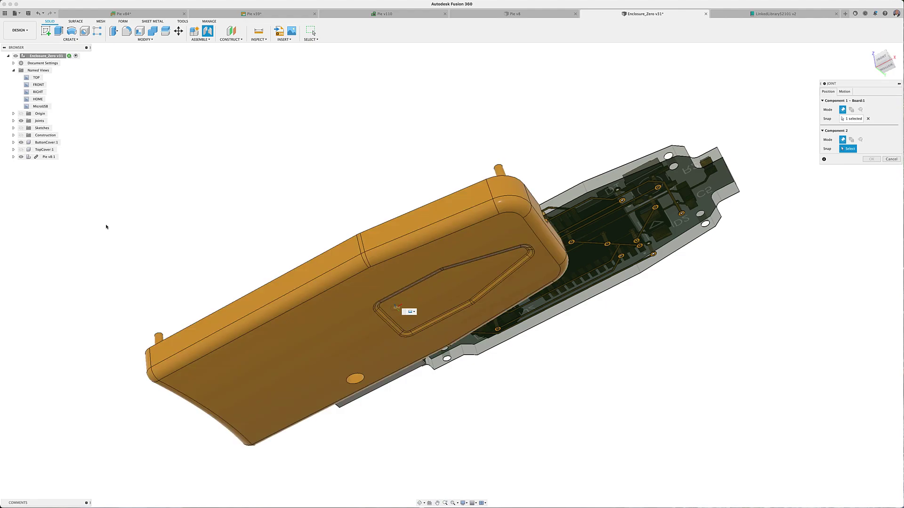
pyautogui.click(281, 286)
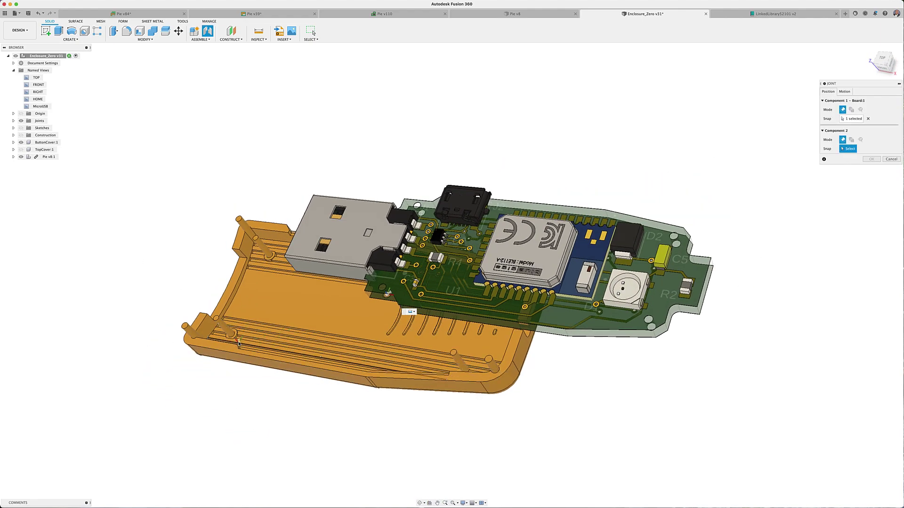
pyautogui.click(232, 334)
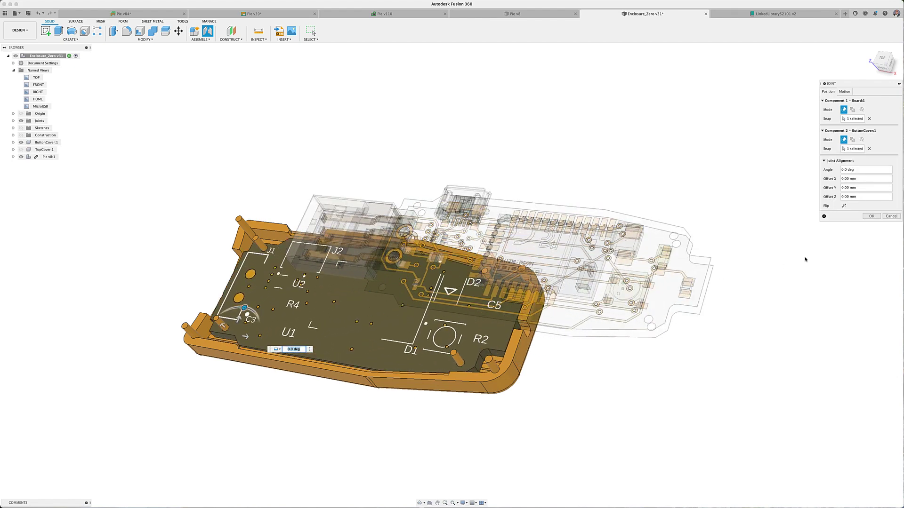
pyautogui.click(870, 216)
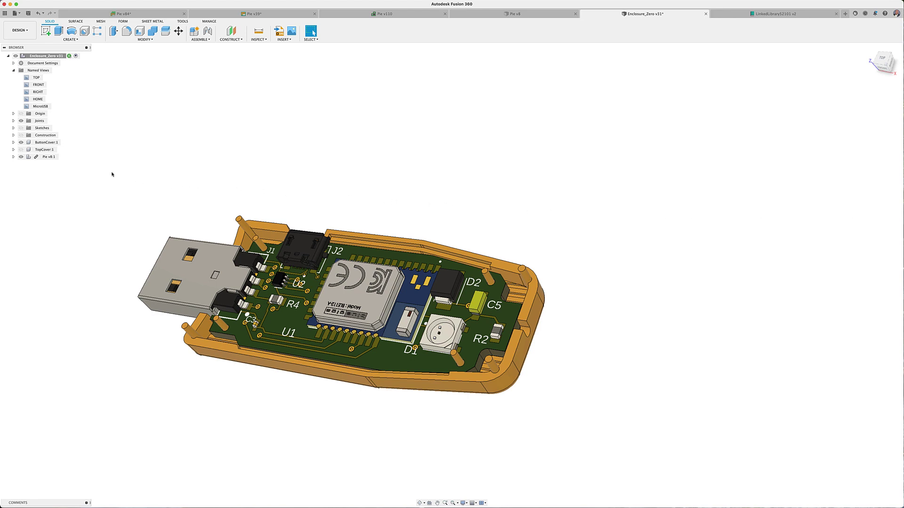
# - Show TopCover:1, go to the MicroUSB view, and edit Pie v8:1 in place
pyautogui.click(20, 149)
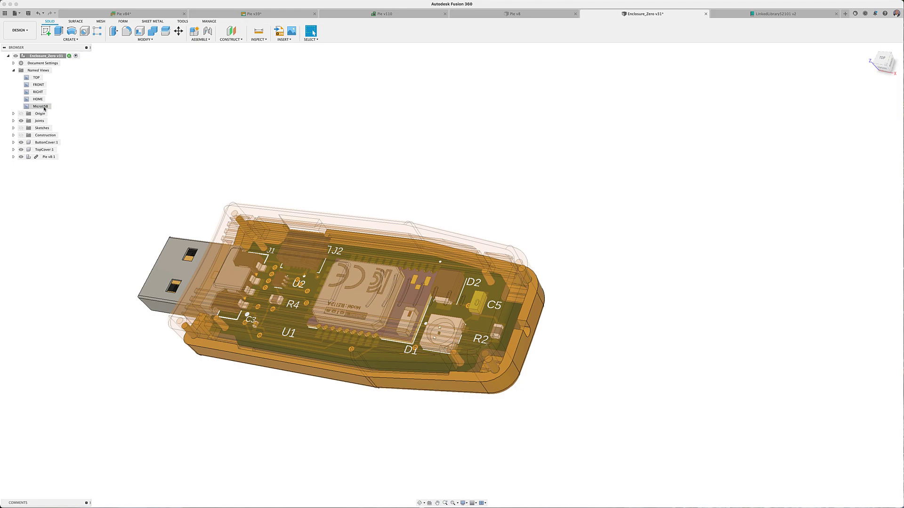
pyautogui.doubleClick(44, 107)
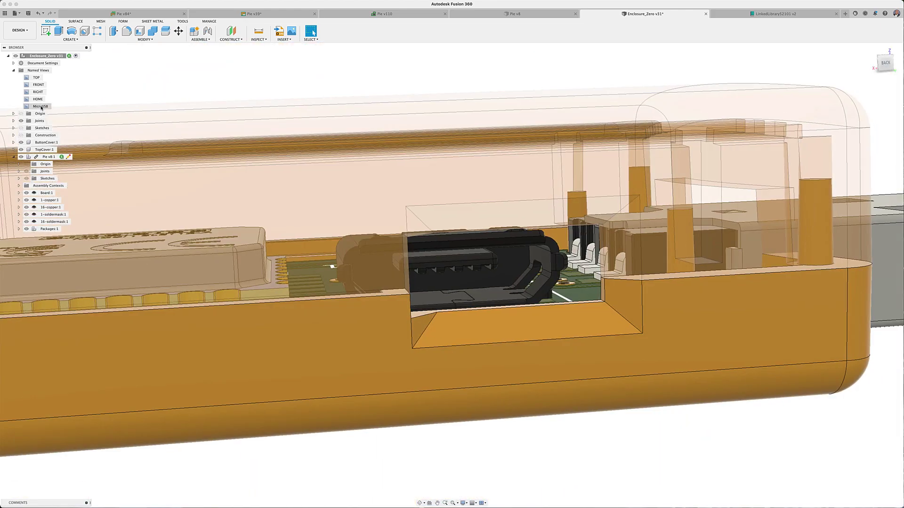
pyautogui.click(68, 157)
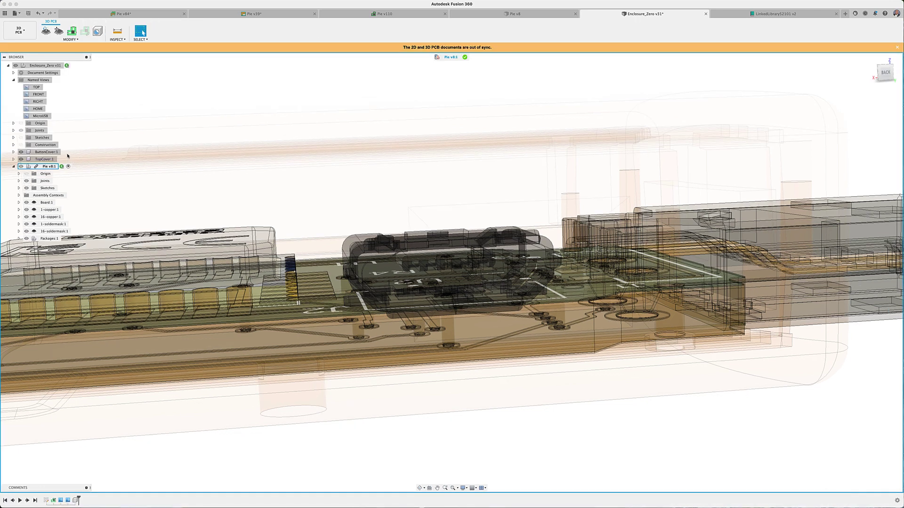
# - Move the micro-USB connector point to point from its origin to a new target spot
pyautogui.click(58, 32)
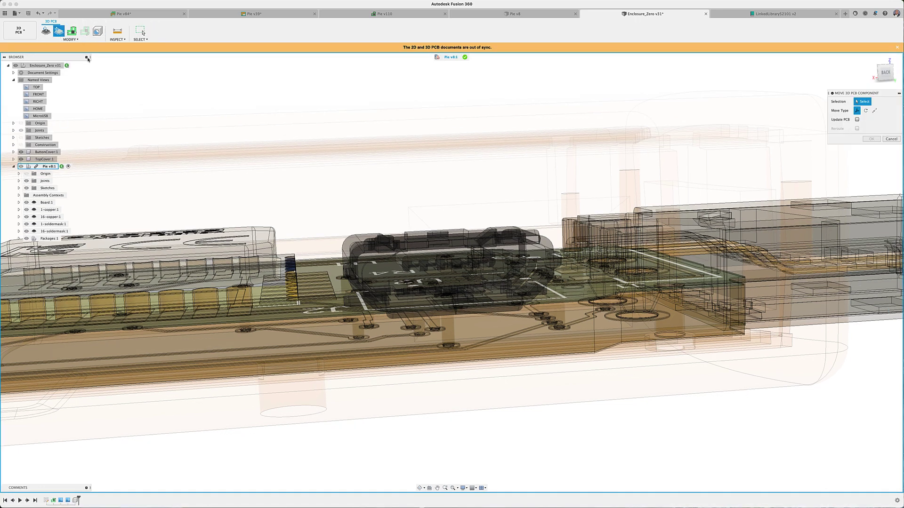
pyautogui.click(541, 238)
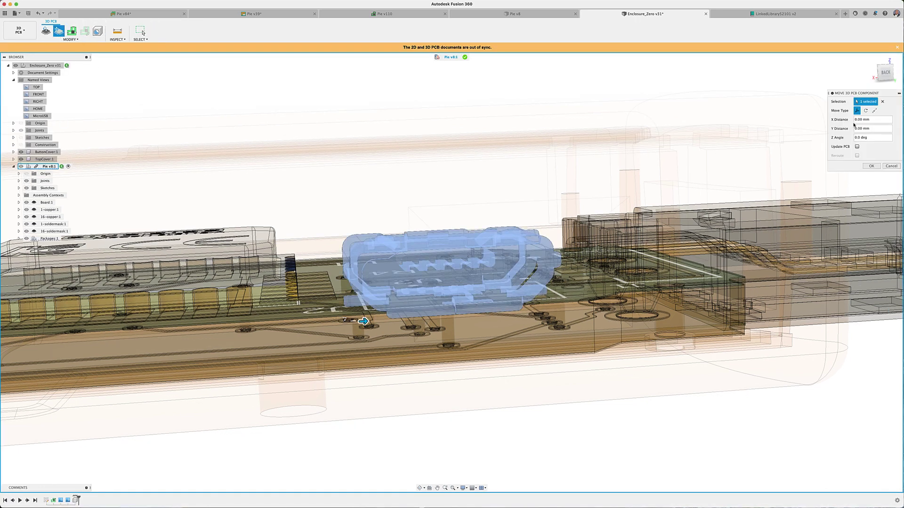
pyautogui.click(874, 111)
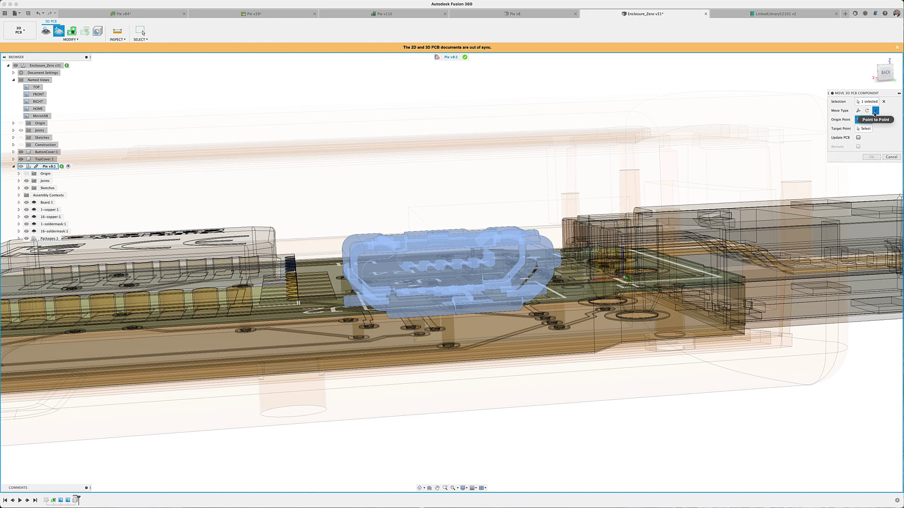
pyautogui.click(545, 265)
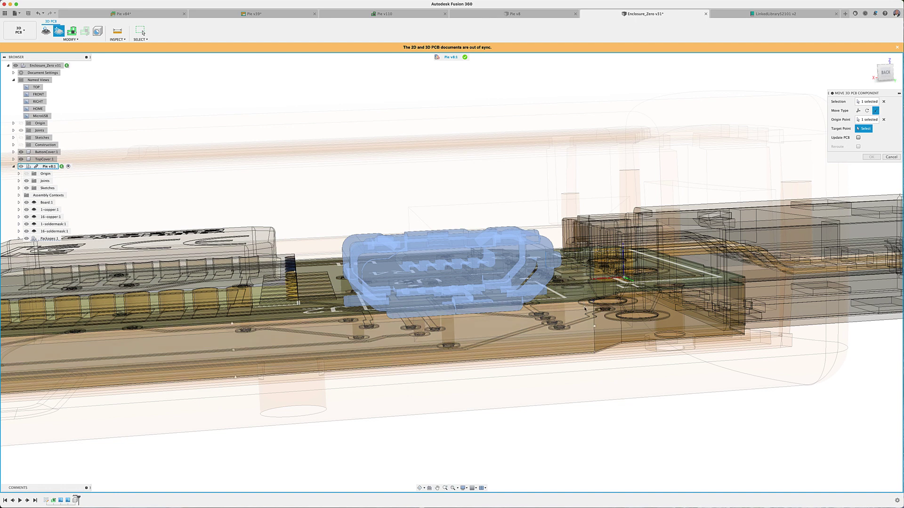
pyautogui.click(594, 312)
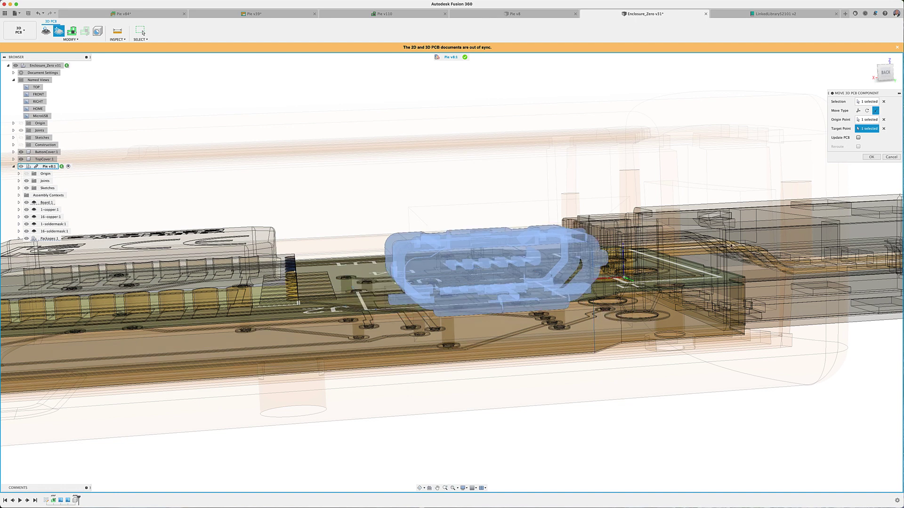
pyautogui.click(870, 157)
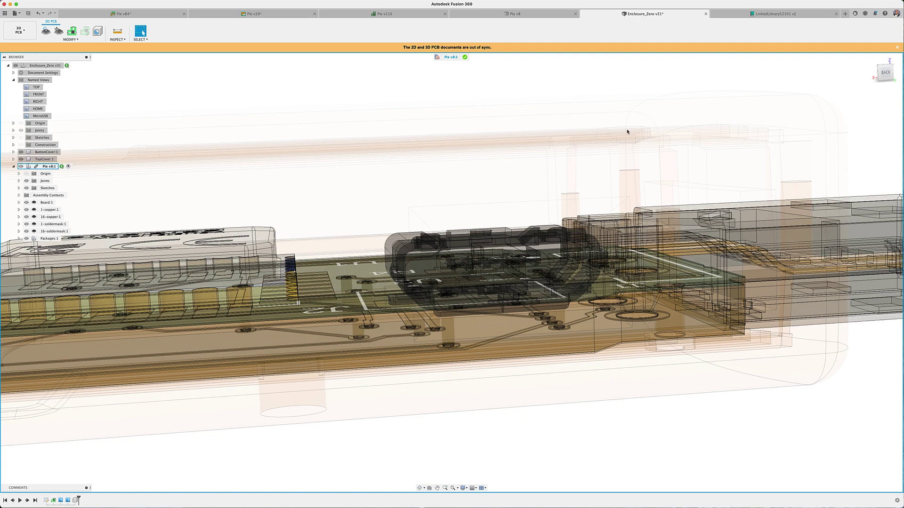
# - End in-place editing of Pie v8:1 and return to the HOME view of Enclosure_Zero
pyautogui.click(465, 58)
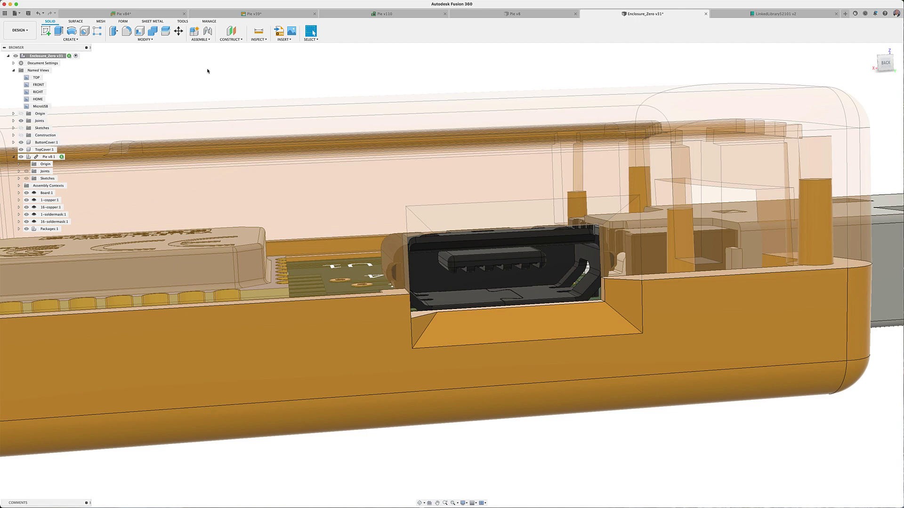
pyautogui.doubleClick(39, 100)
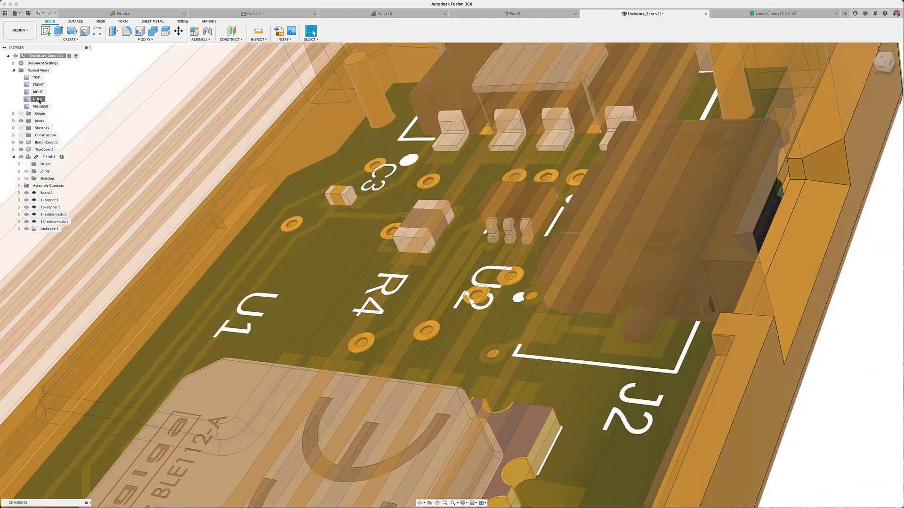